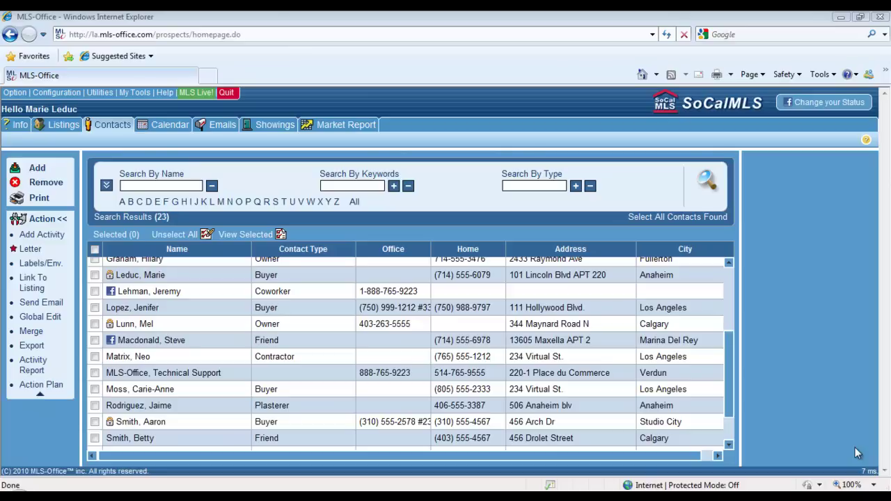
Open the buyer contact's record in its own Contact window and move the window up-left
left_click(149, 422)
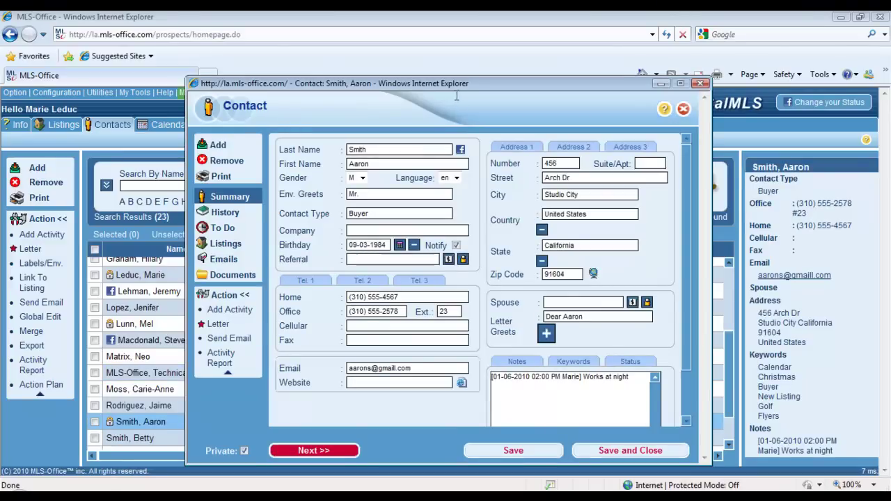
left_click_drag(454, 85, 381, 66)
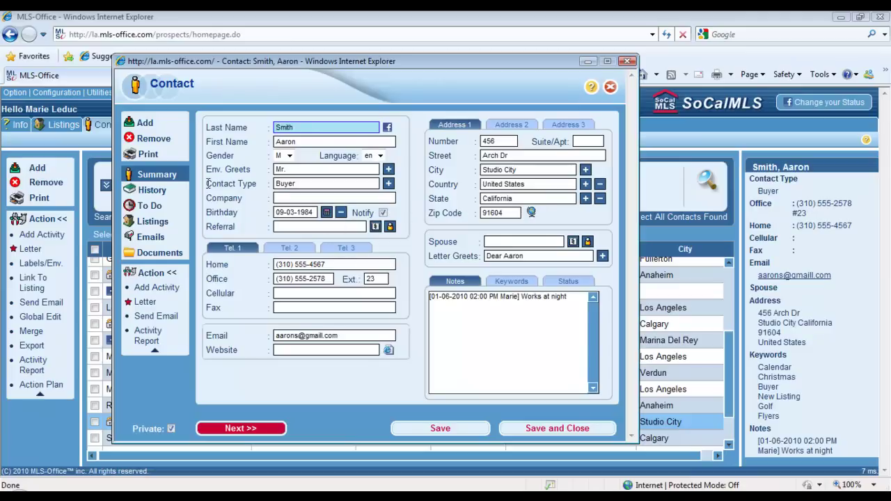
left_click_drag(208, 183, 248, 184)
left_click(303, 184)
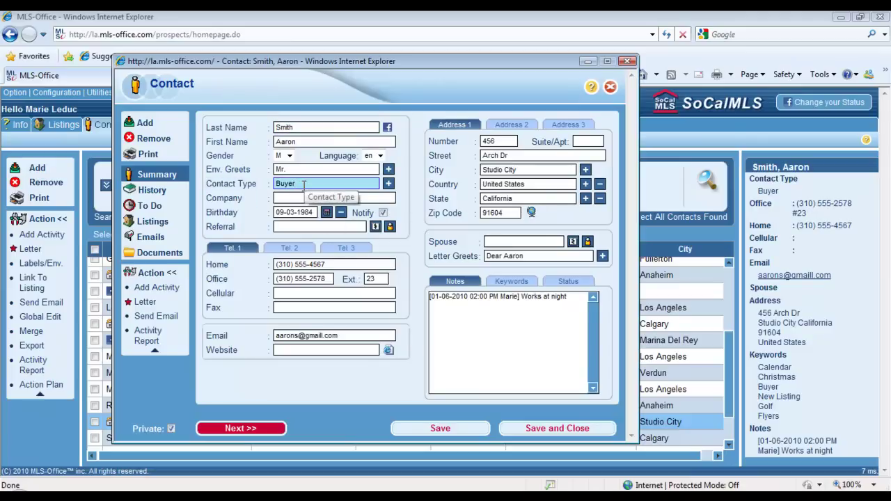
left_click(389, 183)
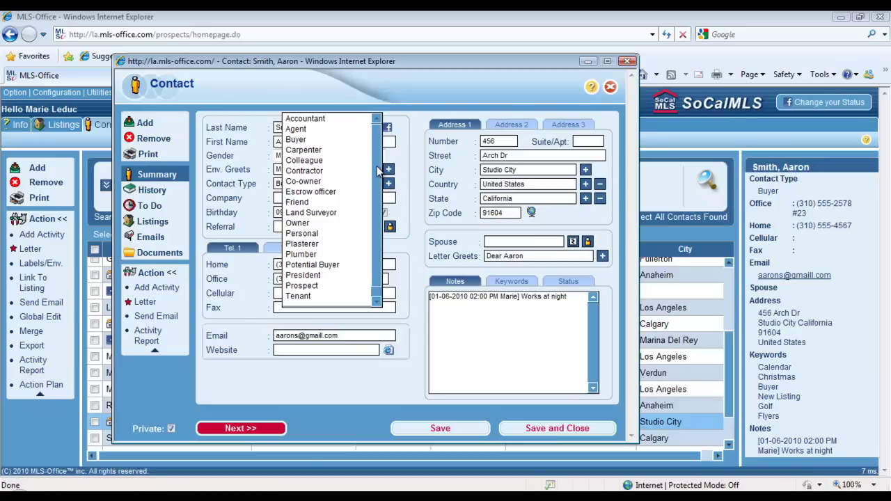
scroll(378, 170, "down", 1)
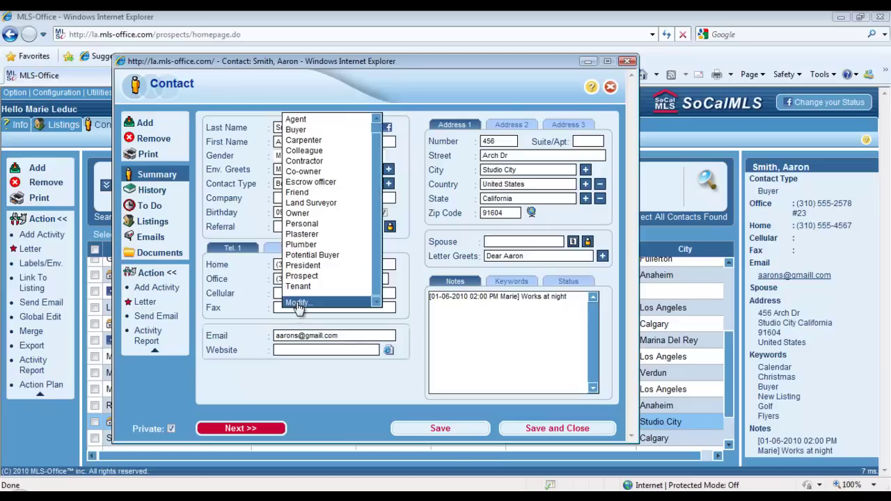
left_click(423, 207)
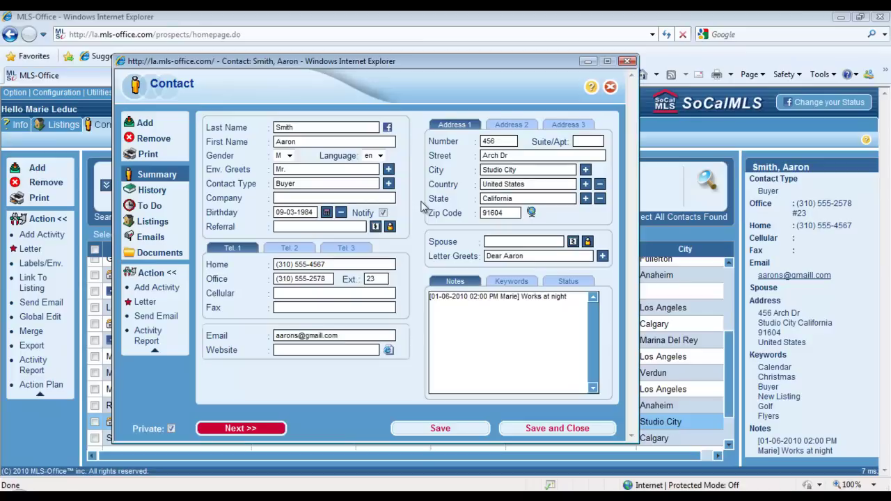
Show the Keywords tab and point out Calendar, Christmas, Buyer, New Listing, Golf and Flyers
left_click(511, 284)
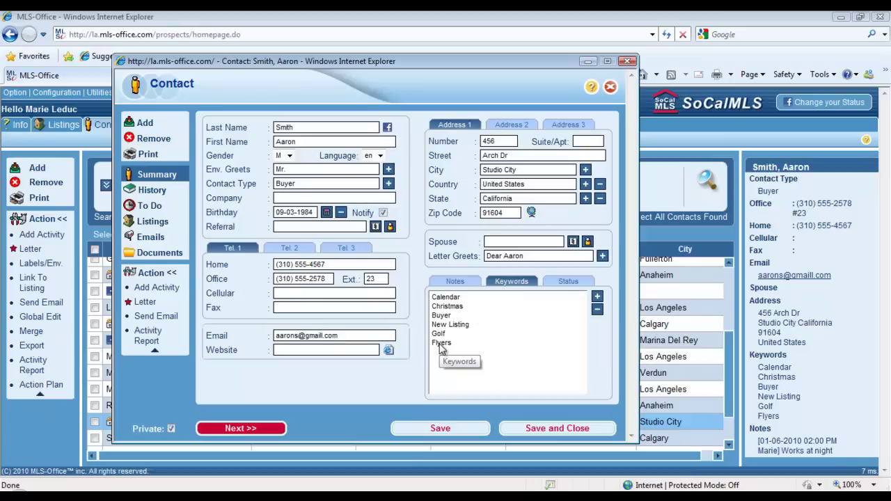
left_click(458, 300)
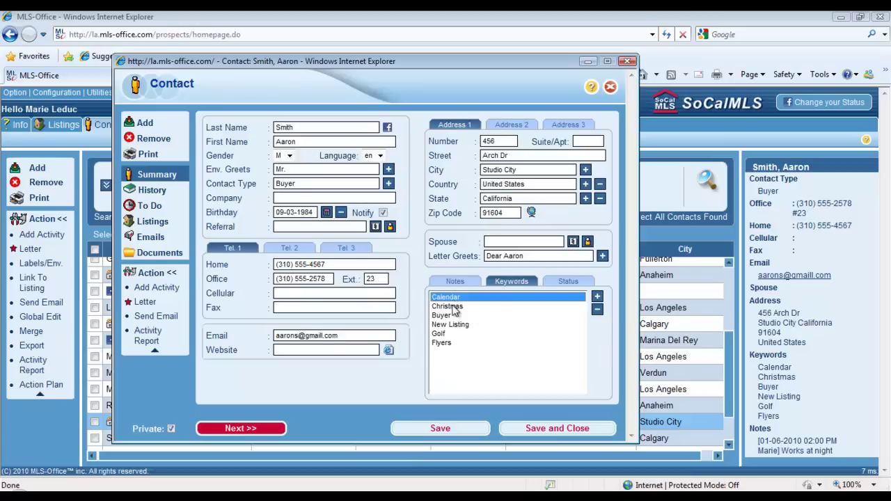
left_click(453, 310)
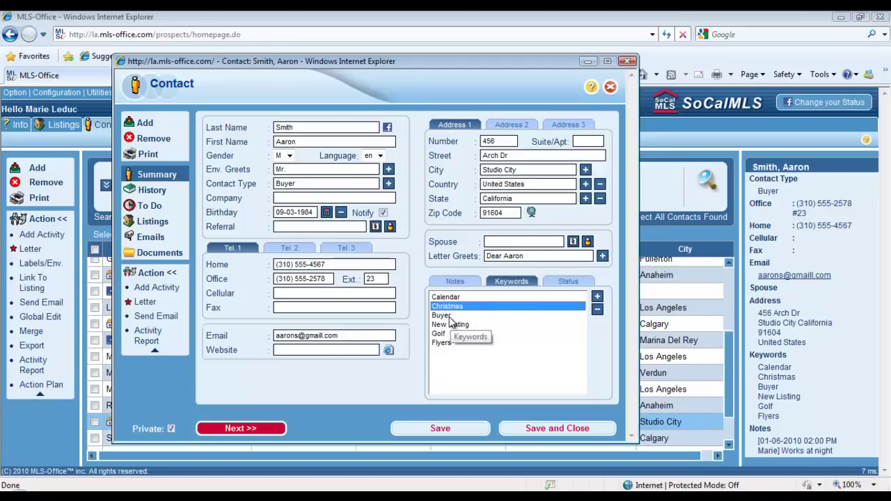
left_click(450, 317)
left_click(452, 325)
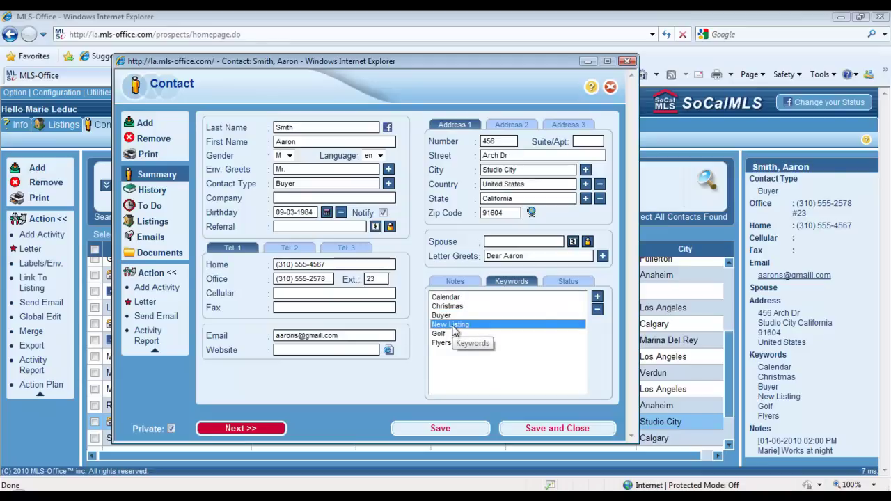
left_click(451, 334)
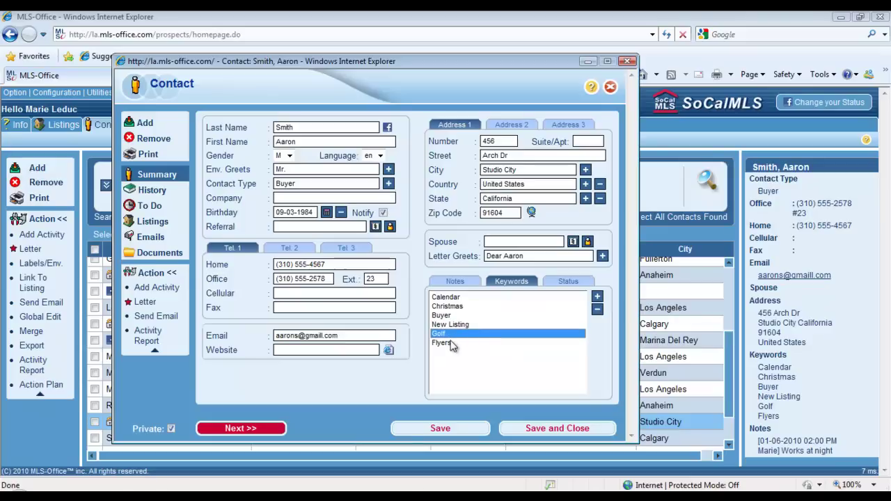
left_click(445, 344)
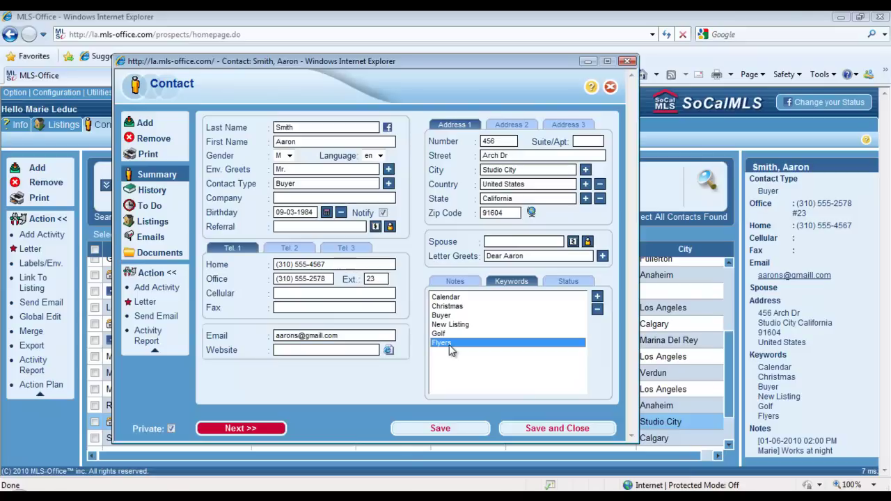
Add the Open House Invitation keyword to the contact's keyword list and check it
left_click(597, 297)
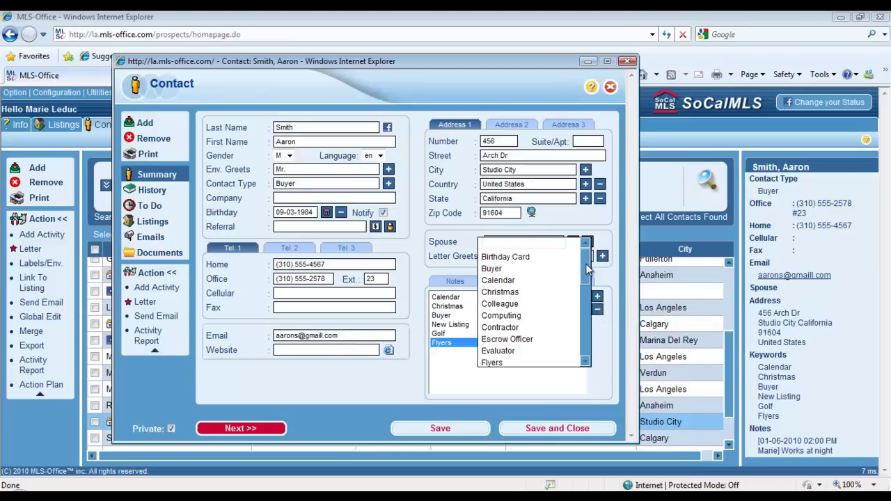
left_click_drag(587, 272, 585, 288)
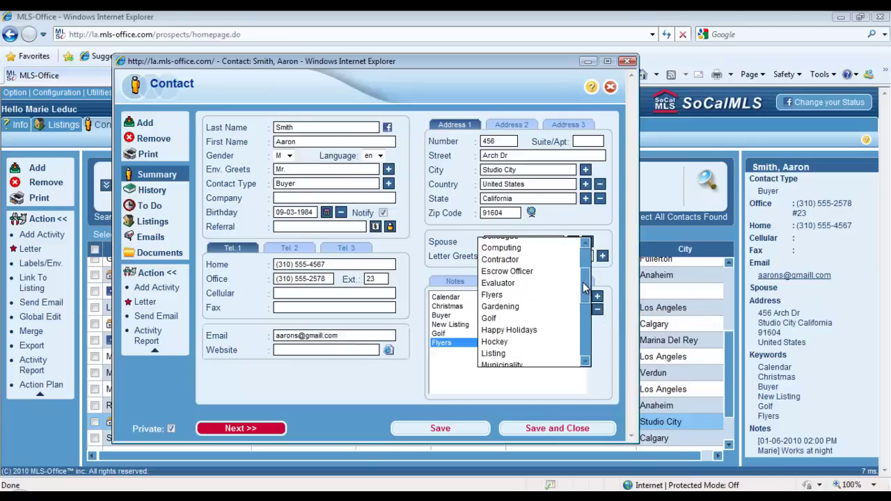
scroll(585, 288, "down", 3)
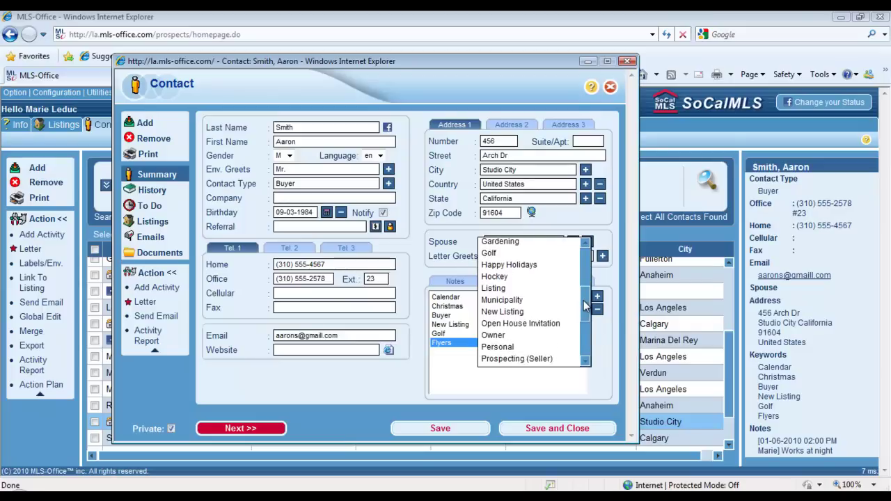
scroll(585, 305, "down", 2)
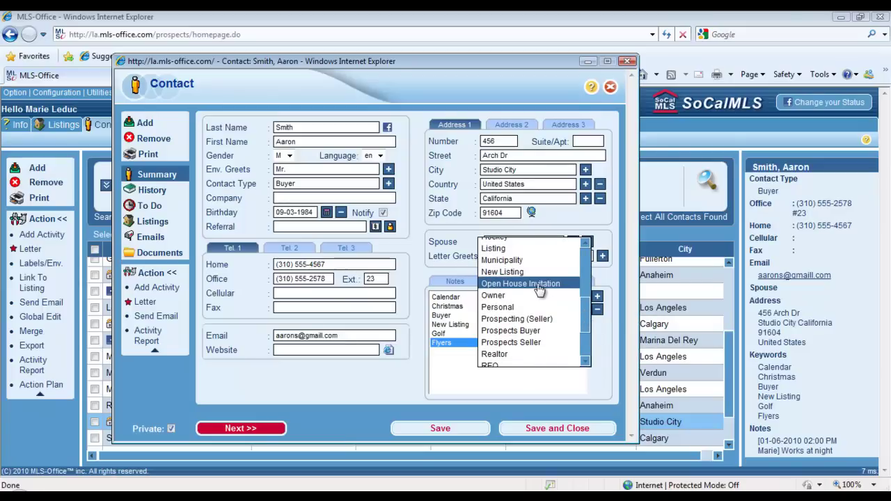
left_click(540, 284)
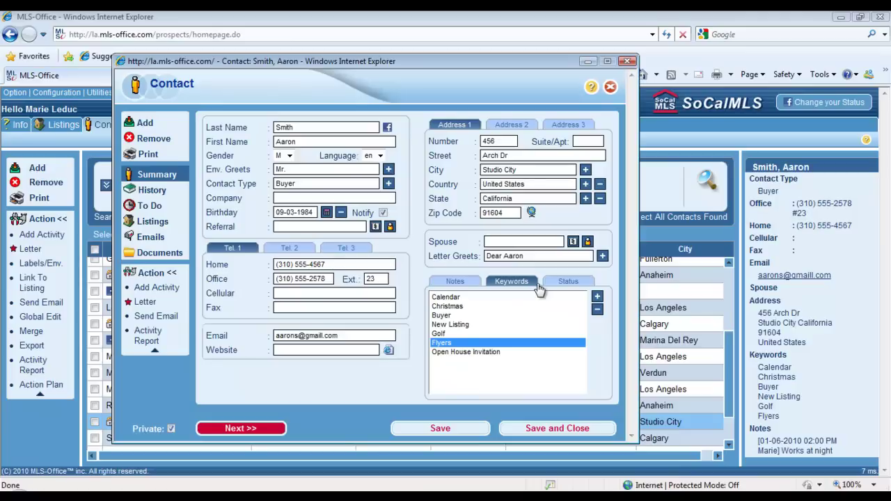
left_click(471, 353)
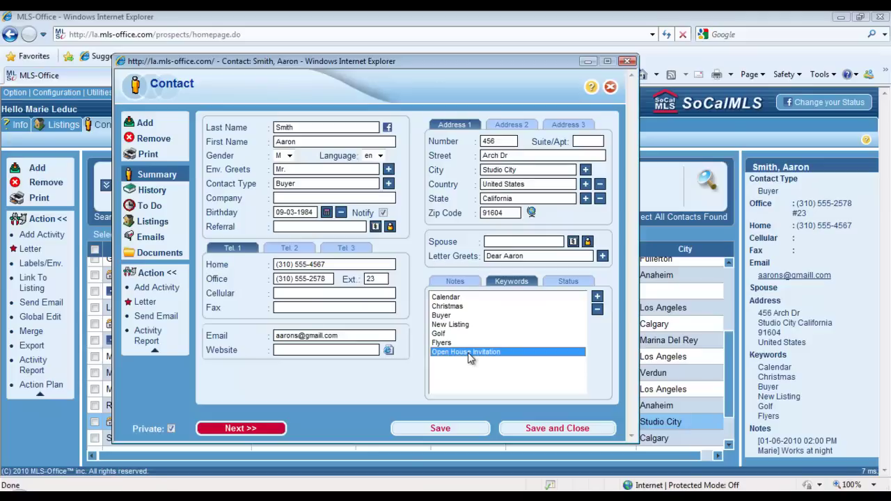
Save the keyword change, then go to the Free Fields page listing Source and Income
left_click(434, 428)
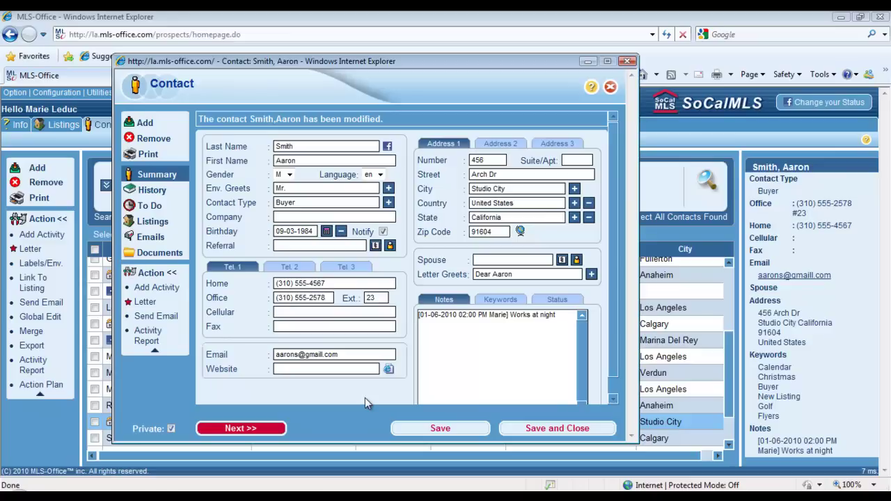
left_click(250, 431)
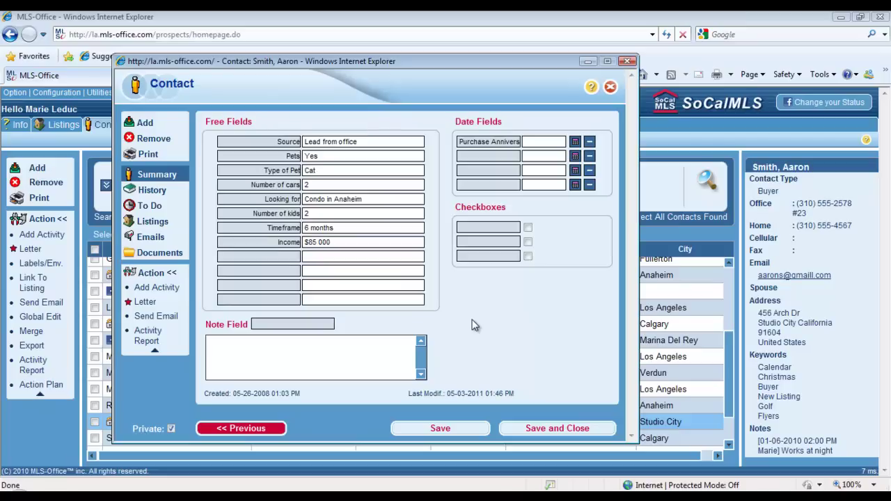
left_click(272, 228)
left_click(275, 242)
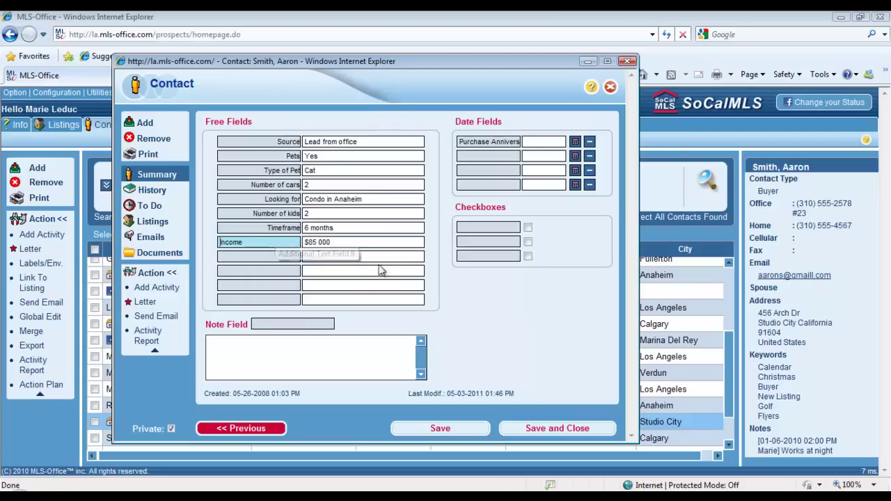
left_click(445, 264)
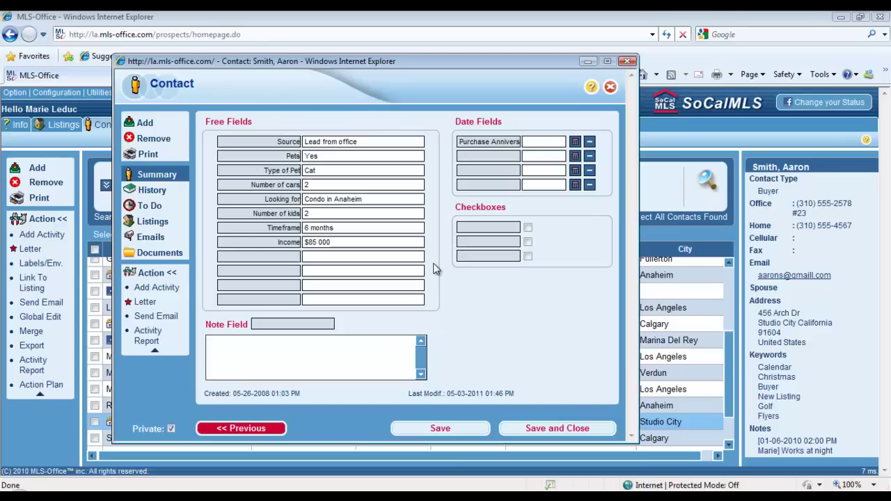
key("Tab")
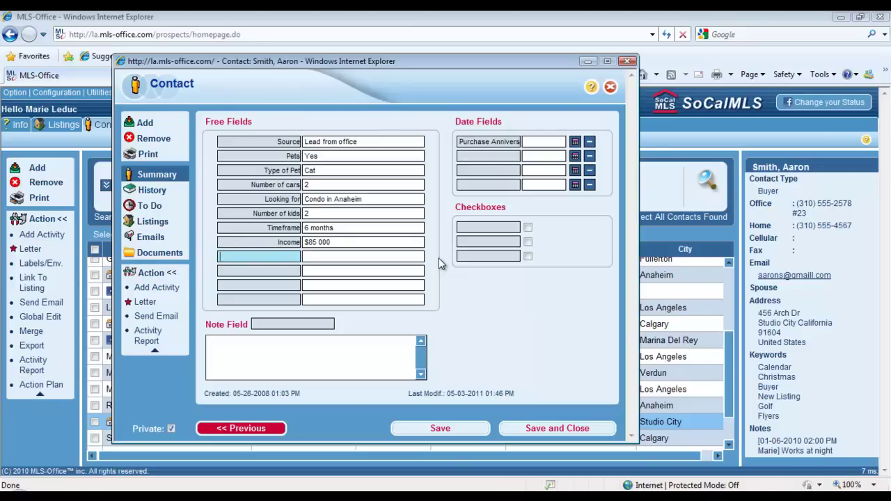
Add a free field 'Motivation' set to 'Dislikes current neighborhood' and save the contact
type("Motivation")
left_click(372, 257)
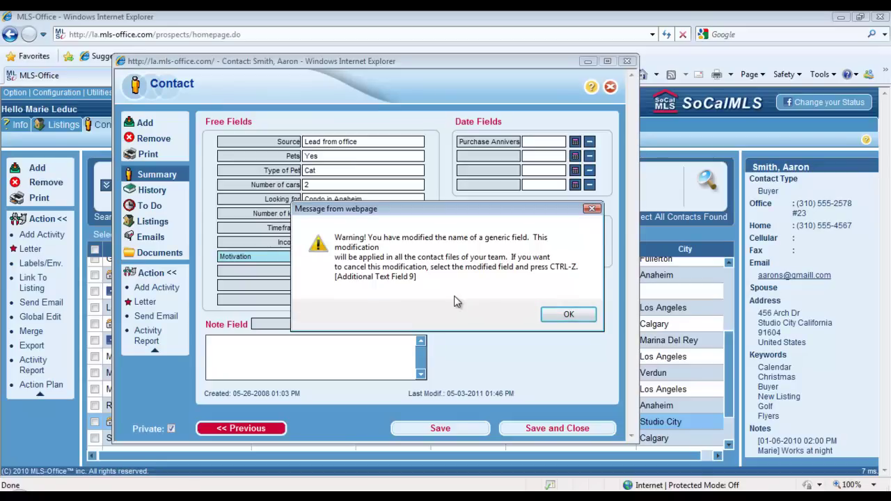
left_click(568, 314)
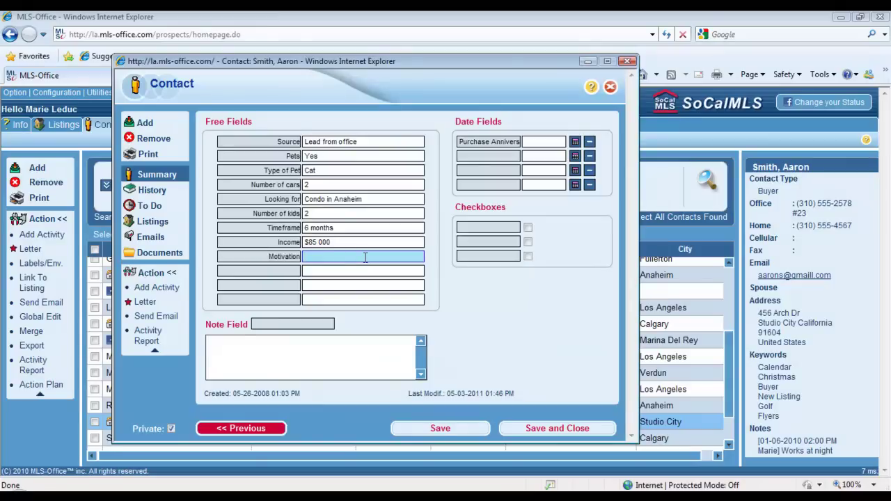
type("Dislikes current neighborhood")
left_click(429, 431)
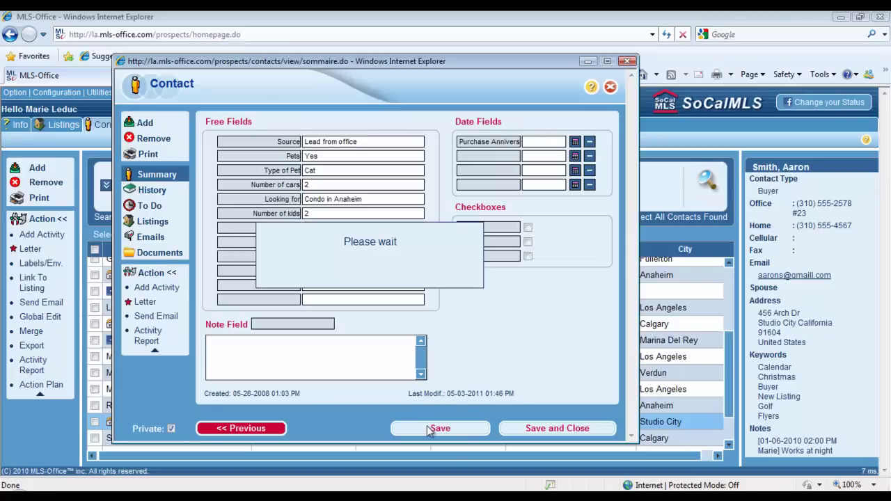